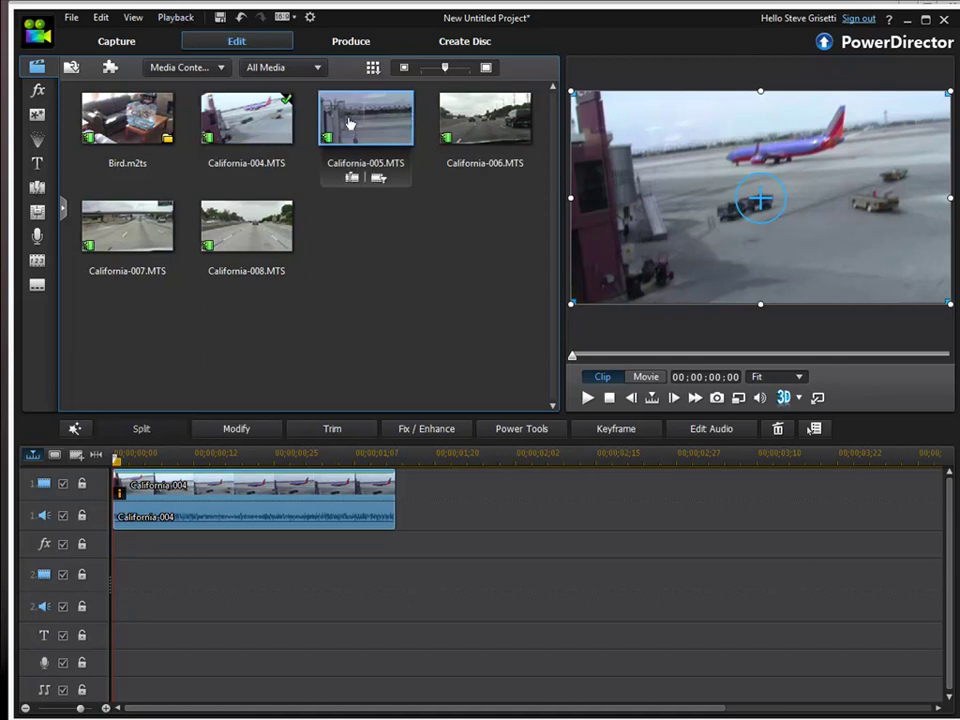
# Add California-005 to track 1 after California-004 and zoom out until the whole clip fits.
pyautogui.moveTo(365, 118); pyautogui.dragTo(399, 497)
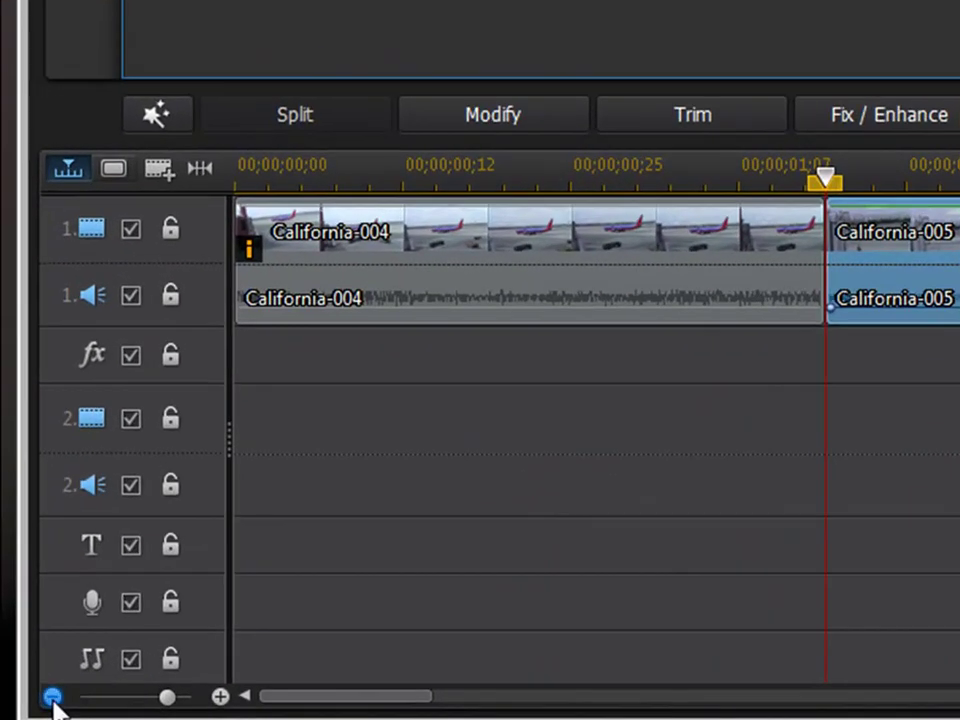
pyautogui.click(39, 703)
pyautogui.click(39, 703)
pyautogui.click(51, 697)
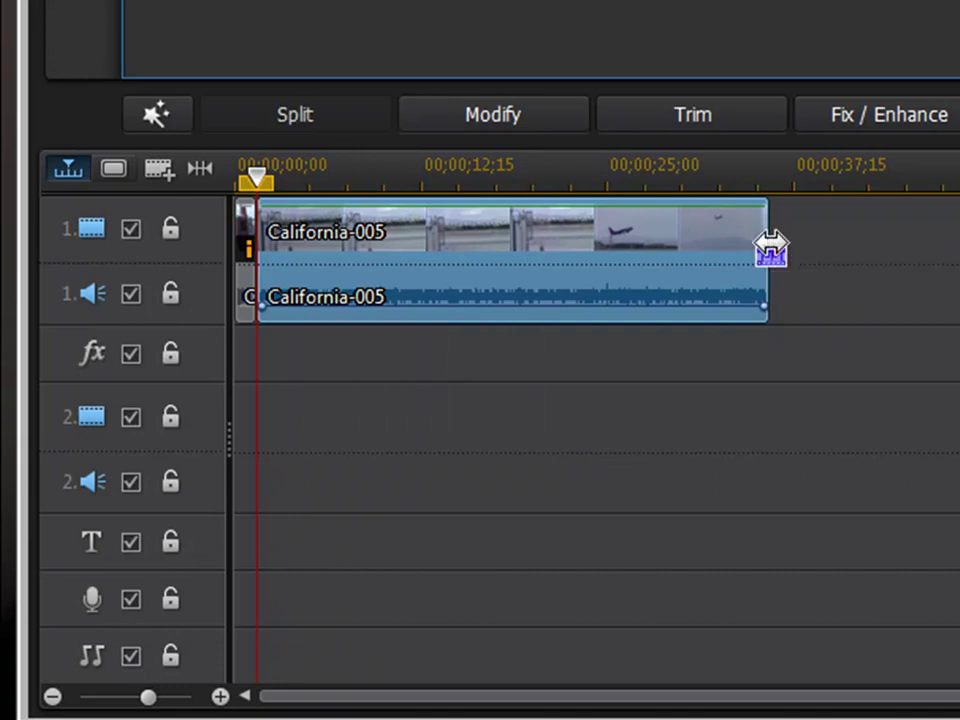
# Trim both ends of California-005, leaving roughly 9 seconds from 19;10 to 28;14.
pyautogui.moveTo(769, 249); pyautogui.dragTo(666, 249)
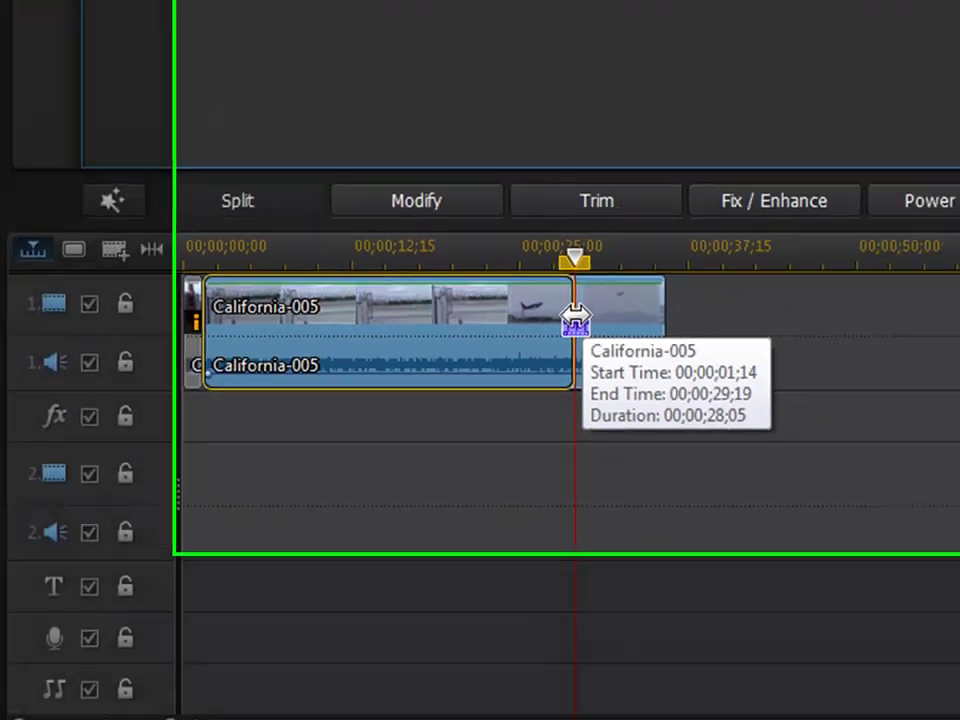
pyautogui.moveTo(576, 320)
pyautogui.mouseDown()
pyautogui.moveTo(565, 312)
pyautogui.moveTo(589, 312)
pyautogui.mouseUp()
pyautogui.moveTo(257, 571); pyautogui.dragTo(242, 566)
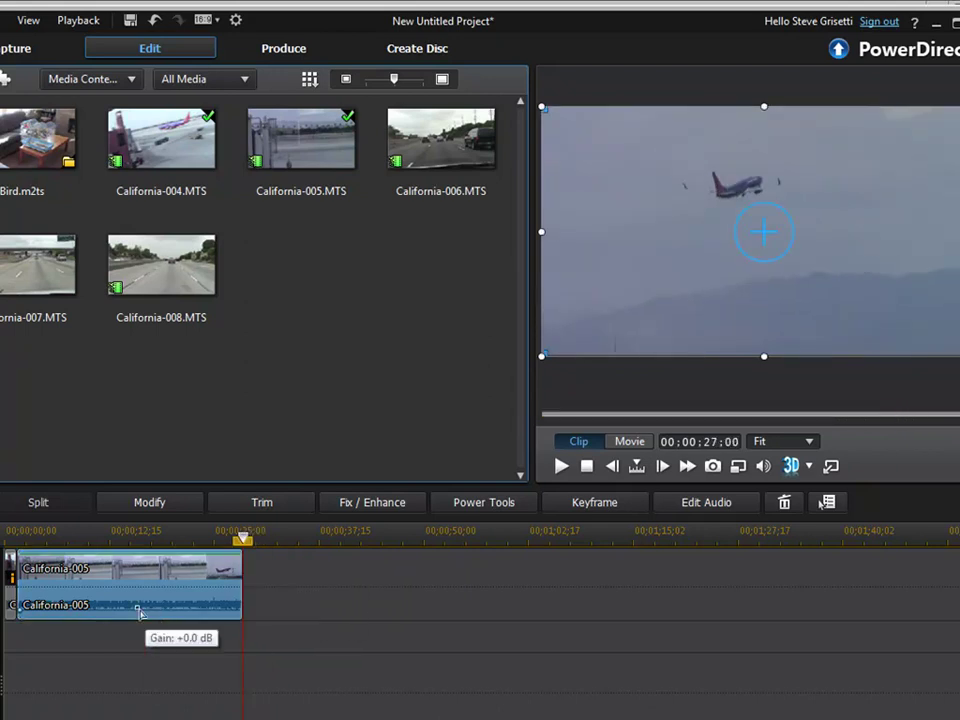
pyautogui.moveTo(32, 570); pyautogui.dragTo(170, 565)
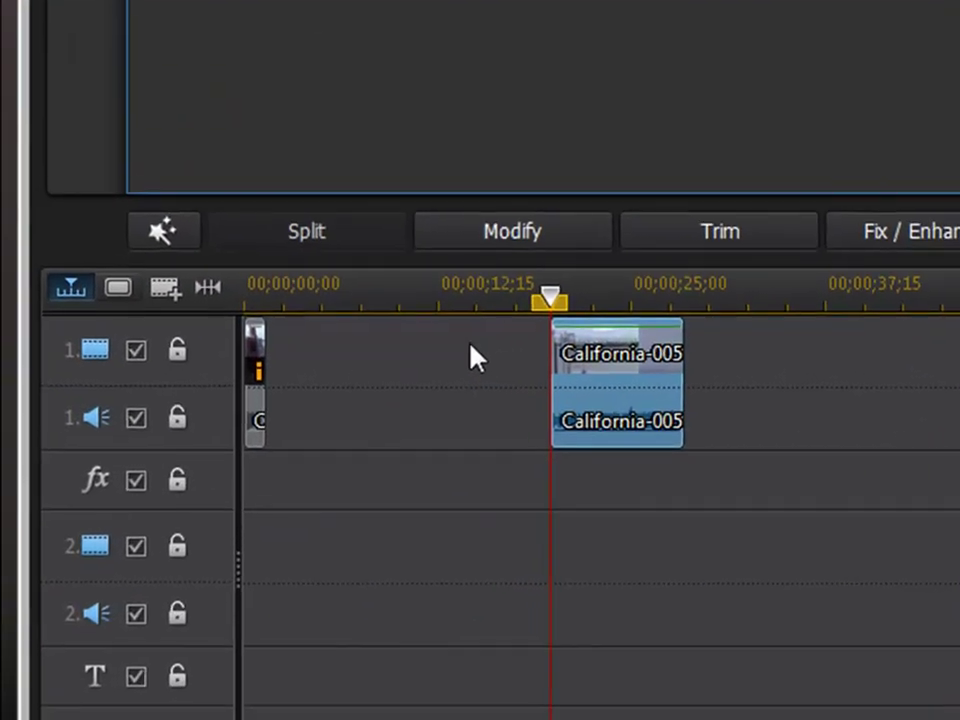
# Delete the empty gap so California-005 runs 01;14 to 10;05 after the opening clip.
pyautogui.click(476, 360)
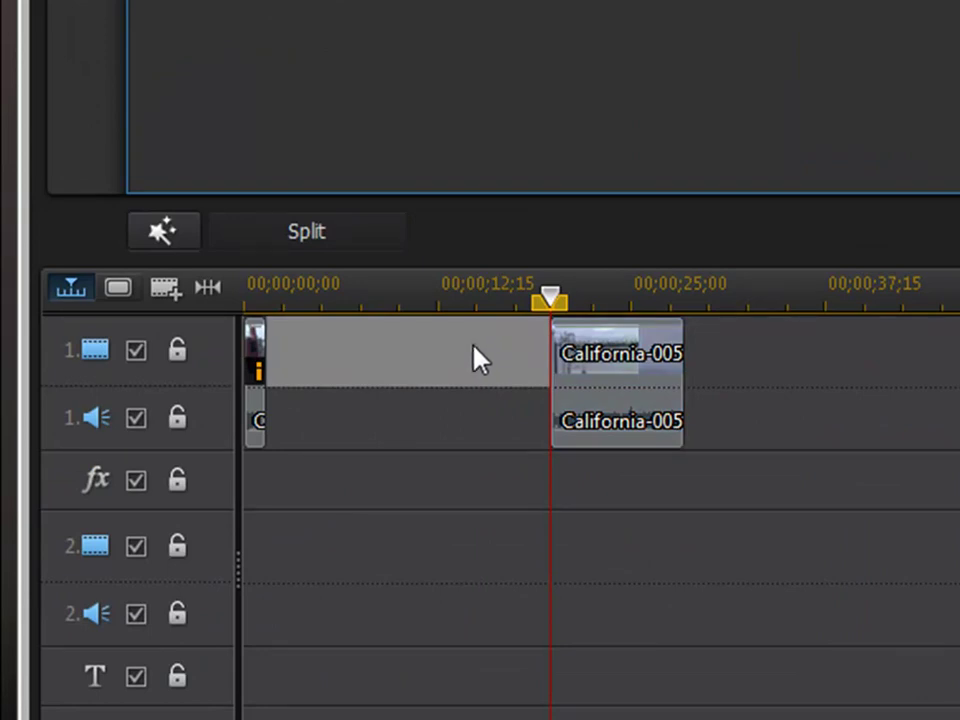
pyautogui.press('Delete')
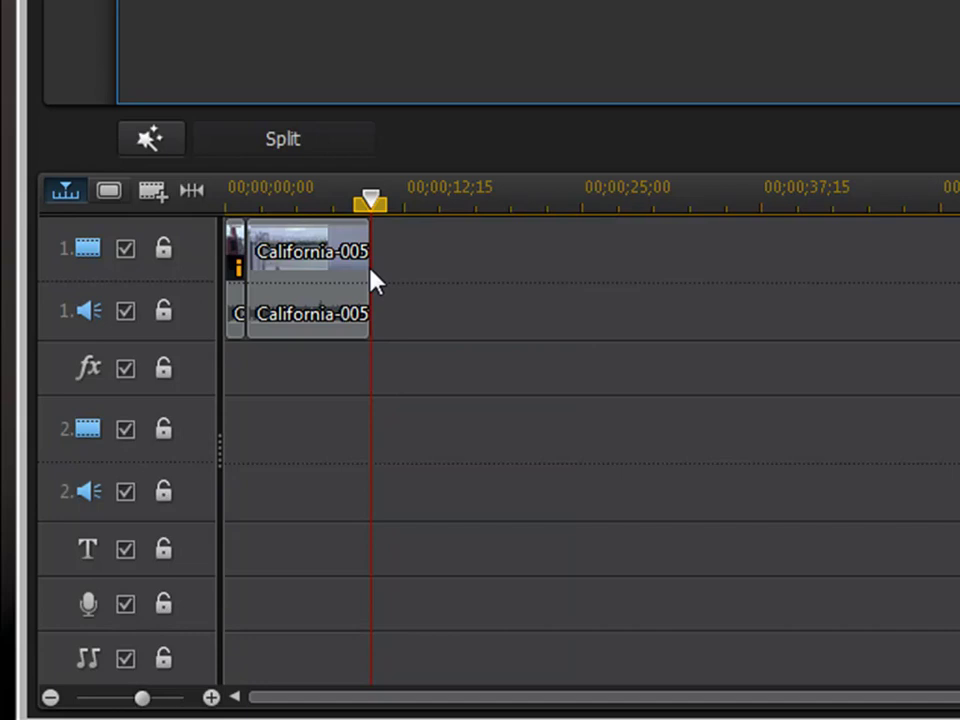
# Using Storyboard view, place California-006, -007 and -008 in order so the sequence ends at 32;01.
pyautogui.click(112, 191)
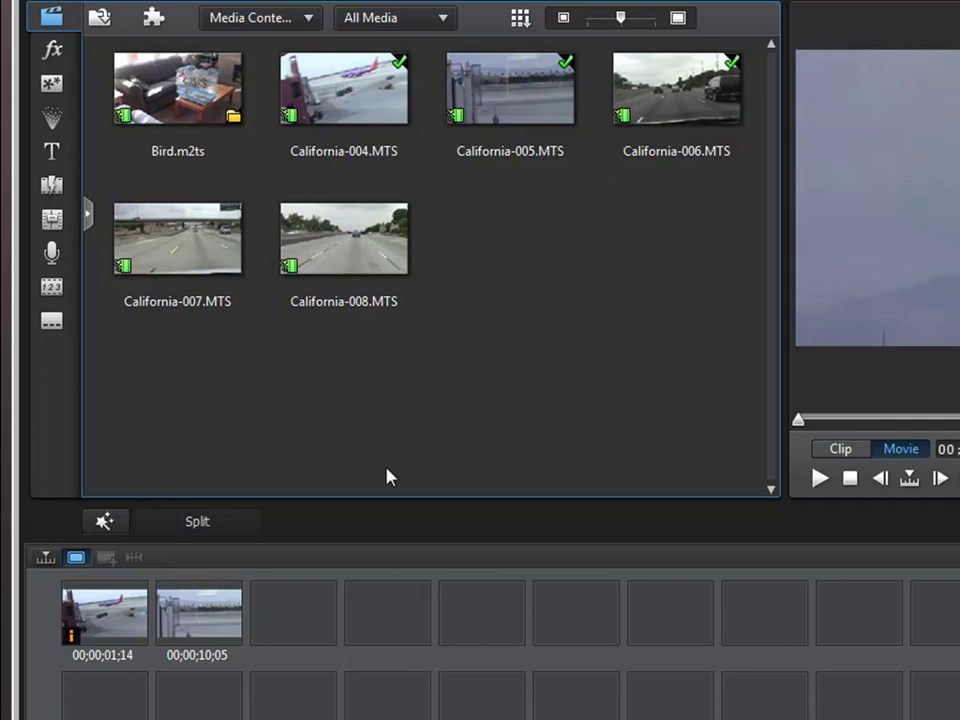
pyautogui.click(154, 253)
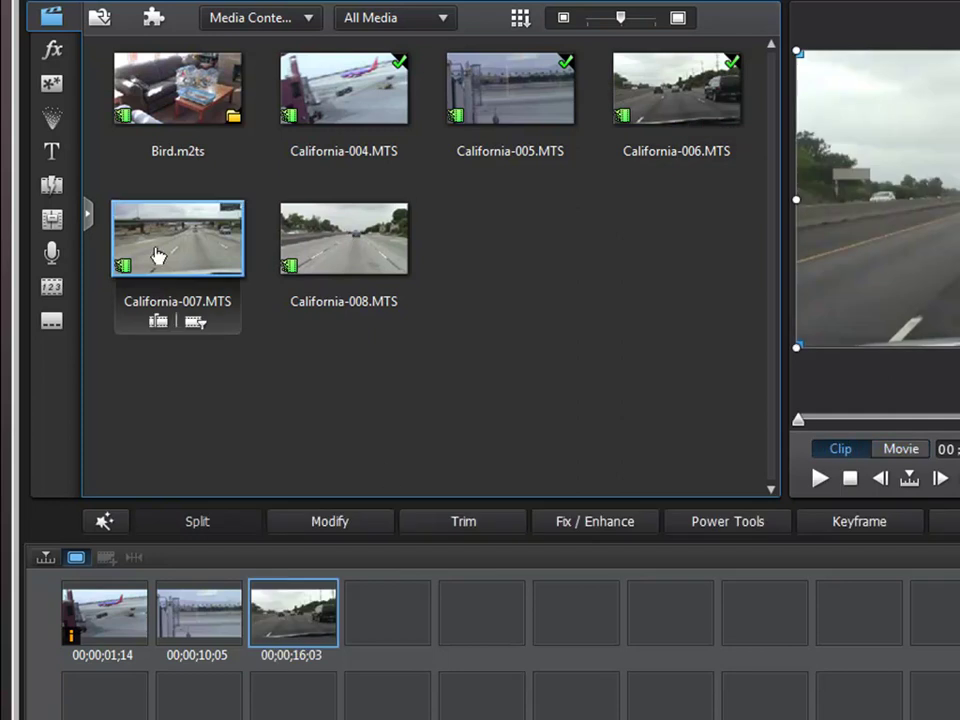
pyautogui.moveTo(405, 626); pyautogui.dragTo(405, 626)
pyautogui.moveTo(343, 240); pyautogui.dragTo(512, 611)
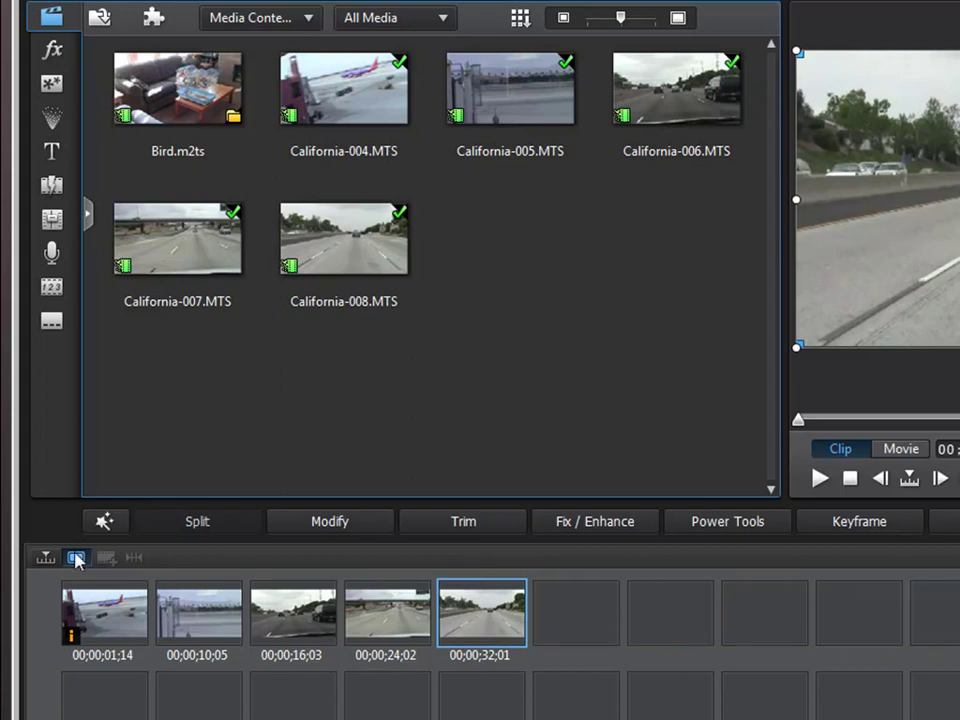
pyautogui.click(47, 557)
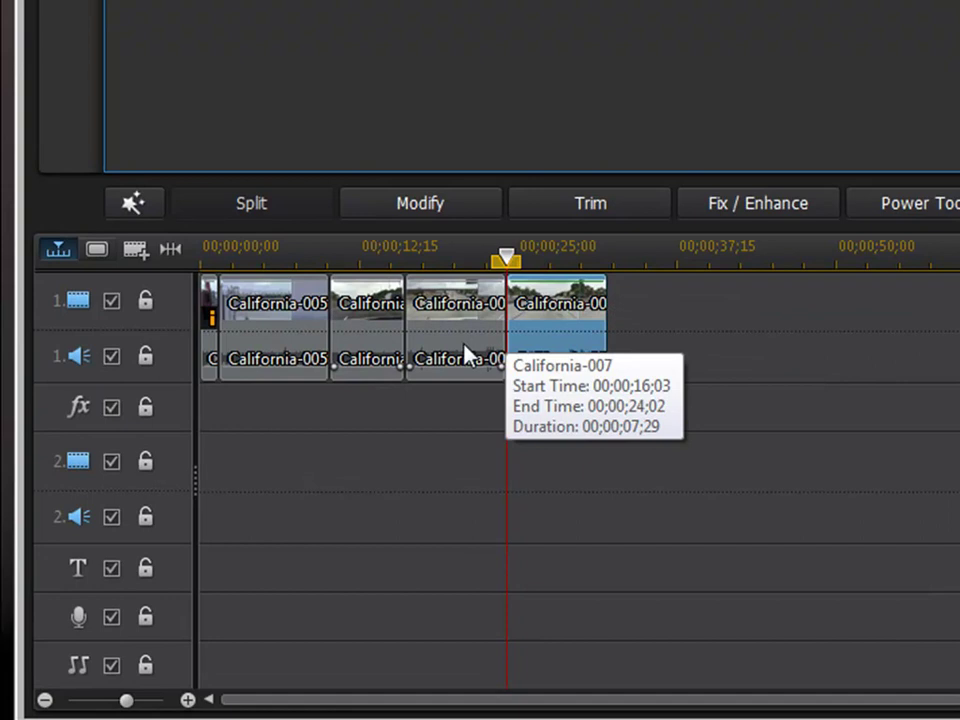
# Zoom in and split California-005 at the playhead near 00;00;06;14.
pyautogui.click(186, 700)
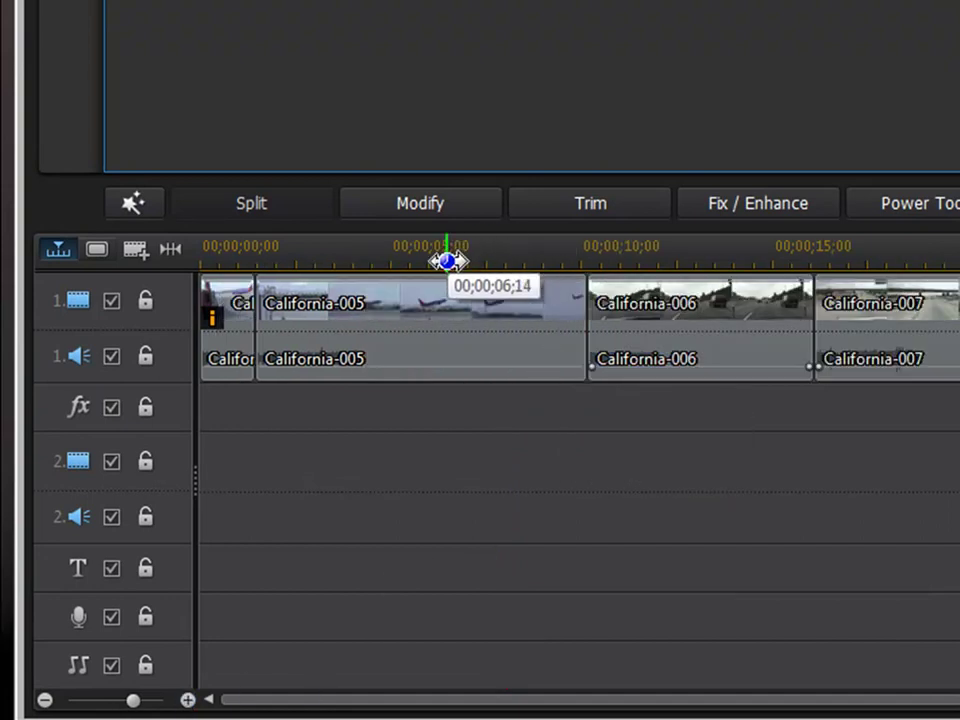
pyautogui.click(448, 262)
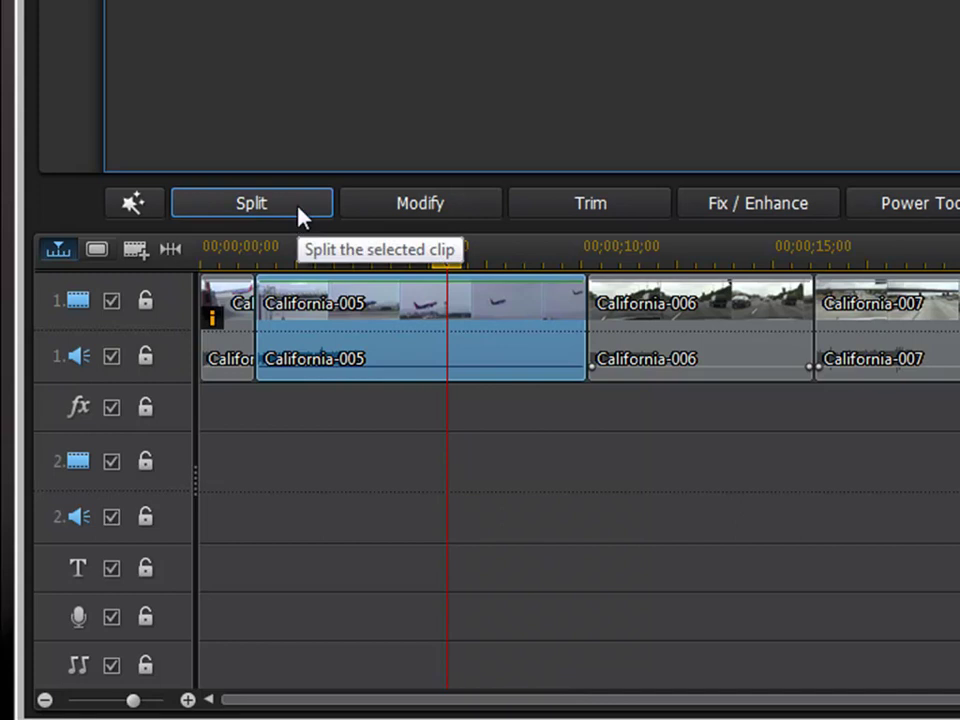
pyautogui.click(298, 213)
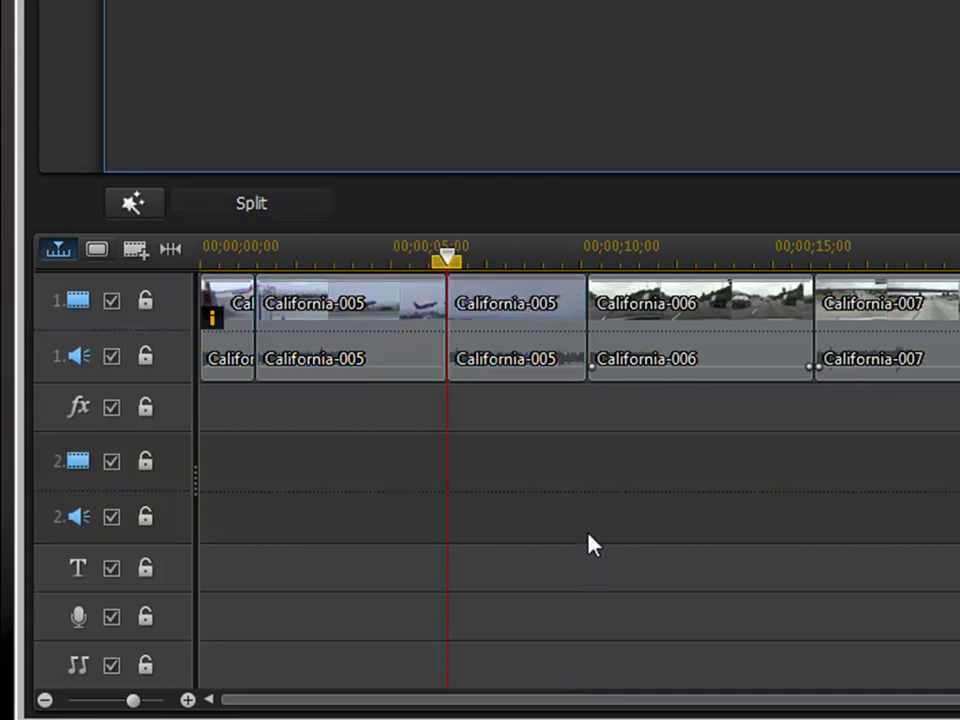
pyautogui.rightClick(527, 317)
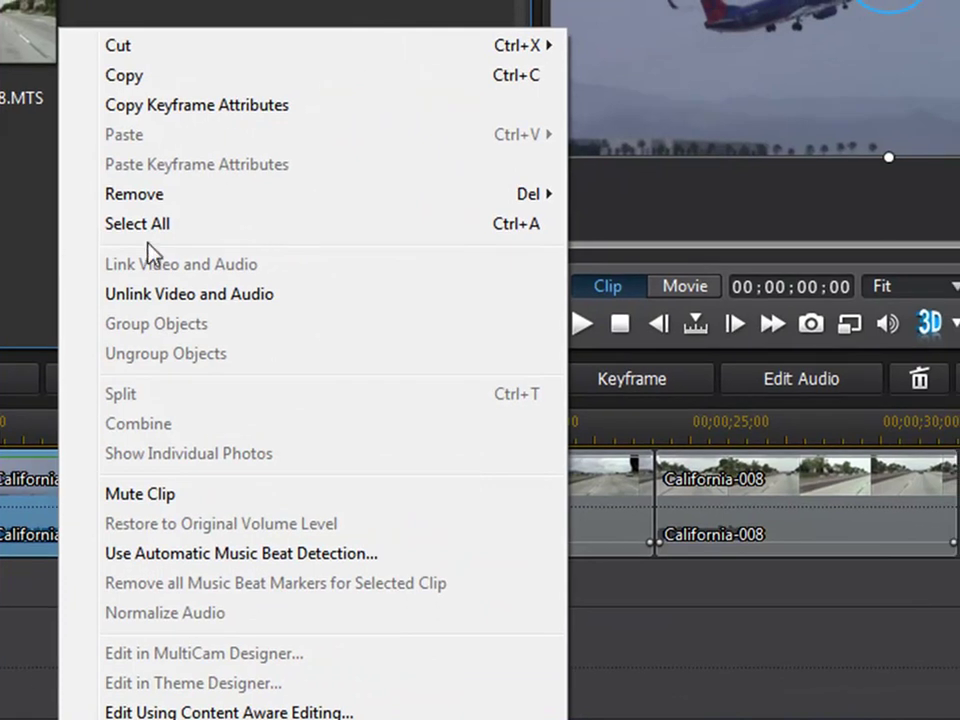
pyautogui.moveTo(191, 196)
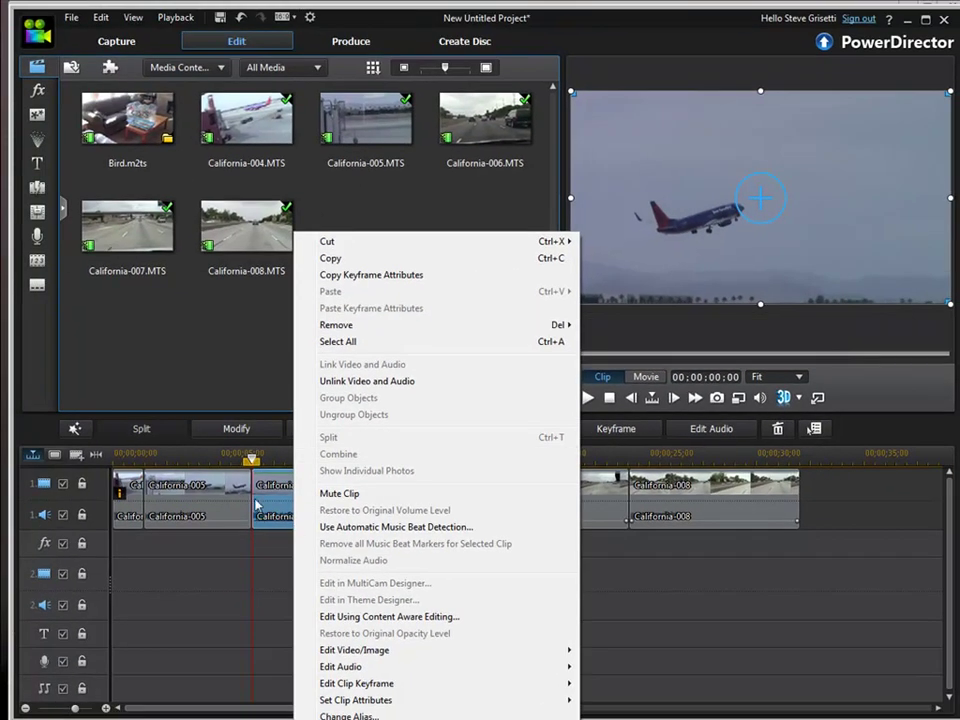
pyautogui.click(257, 505)
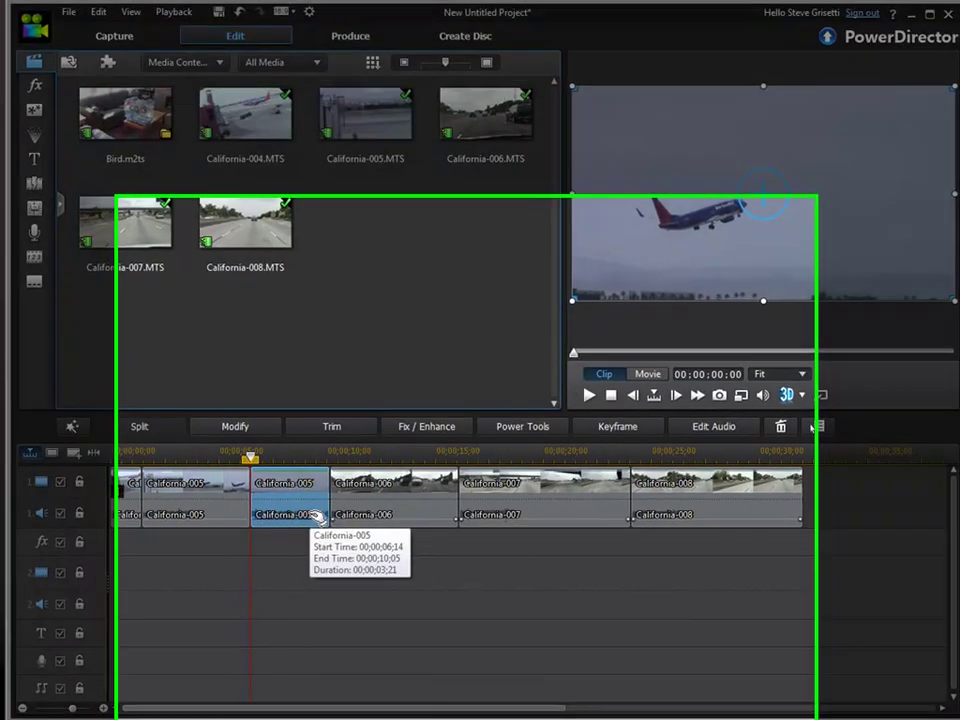
pyautogui.press('Delete')
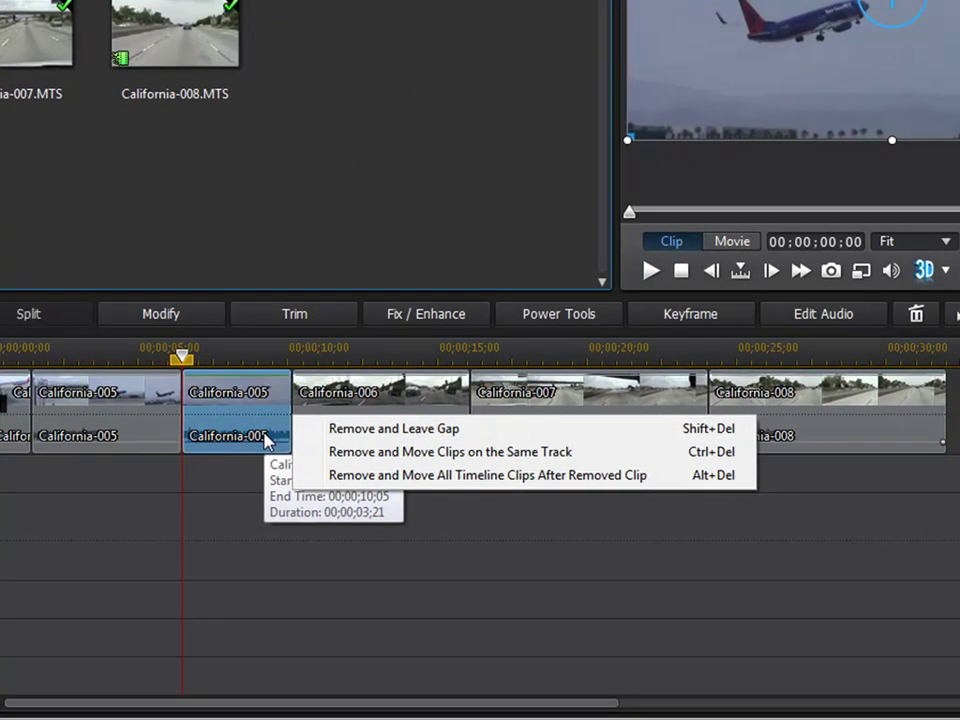
pyautogui.press('Escape')
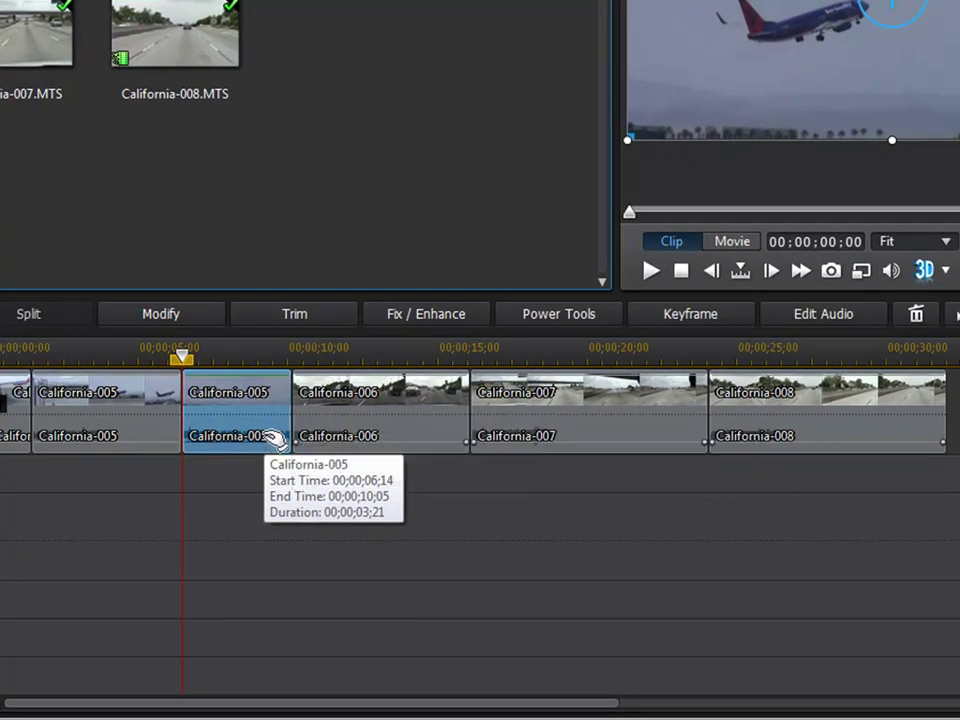
pyautogui.hotkey('ctrl', 'Delete')
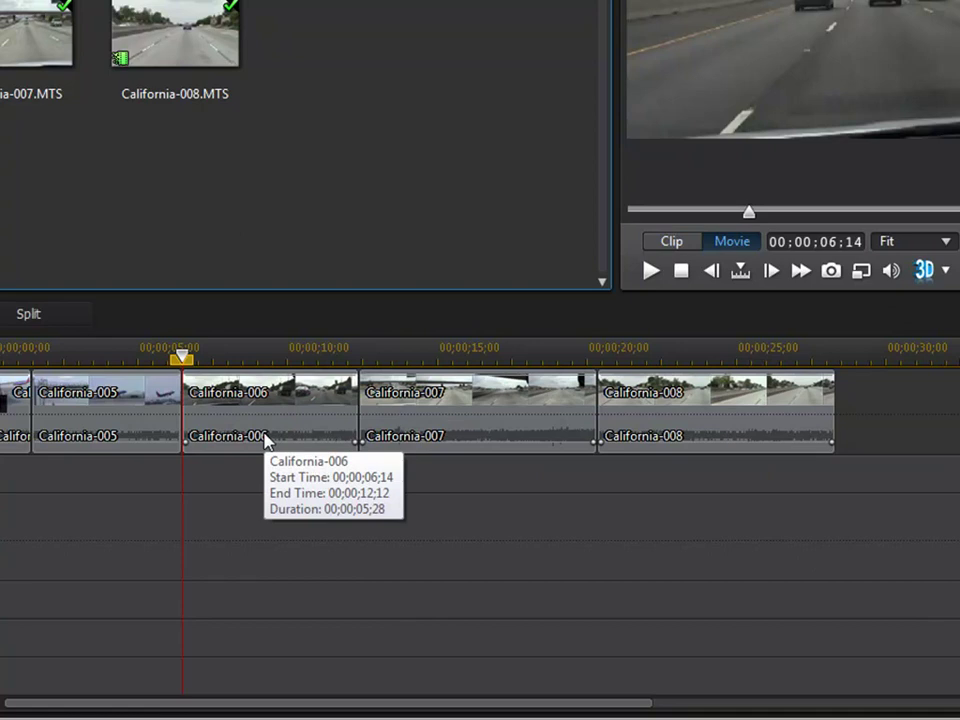
pyautogui.hotkey('ctrl', 'z')
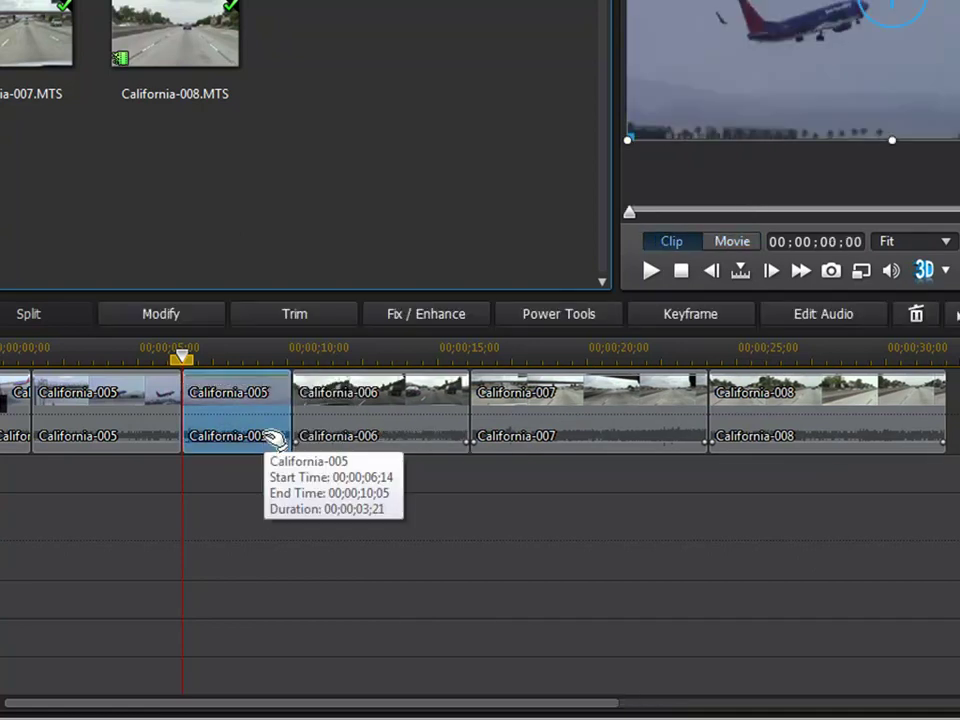
pyautogui.press('Delete')
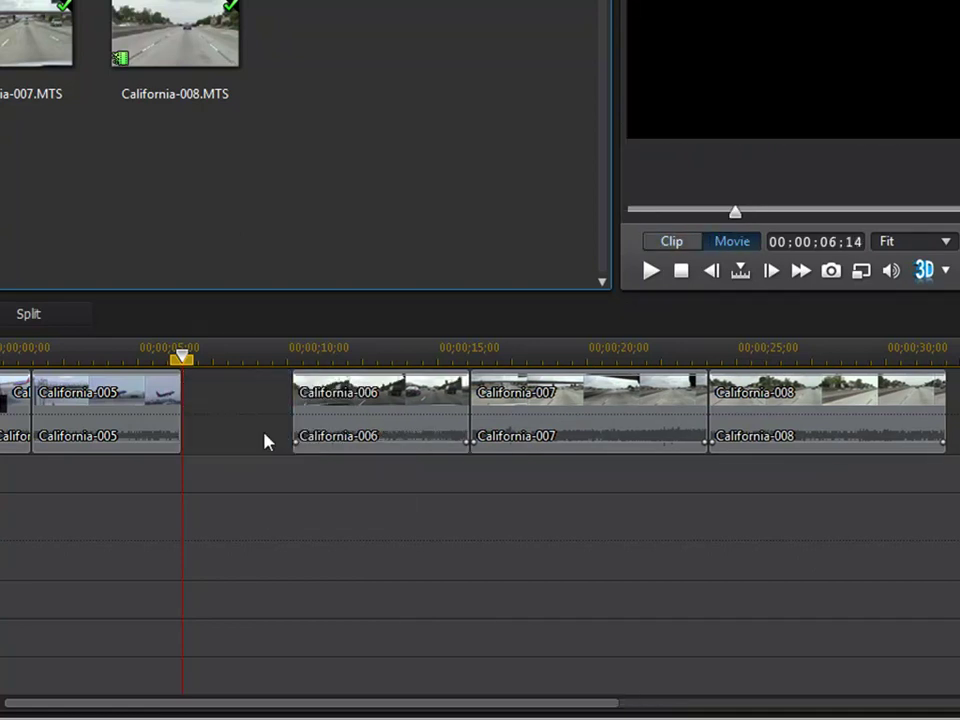
pyautogui.hotkey('ctrl', 'z')
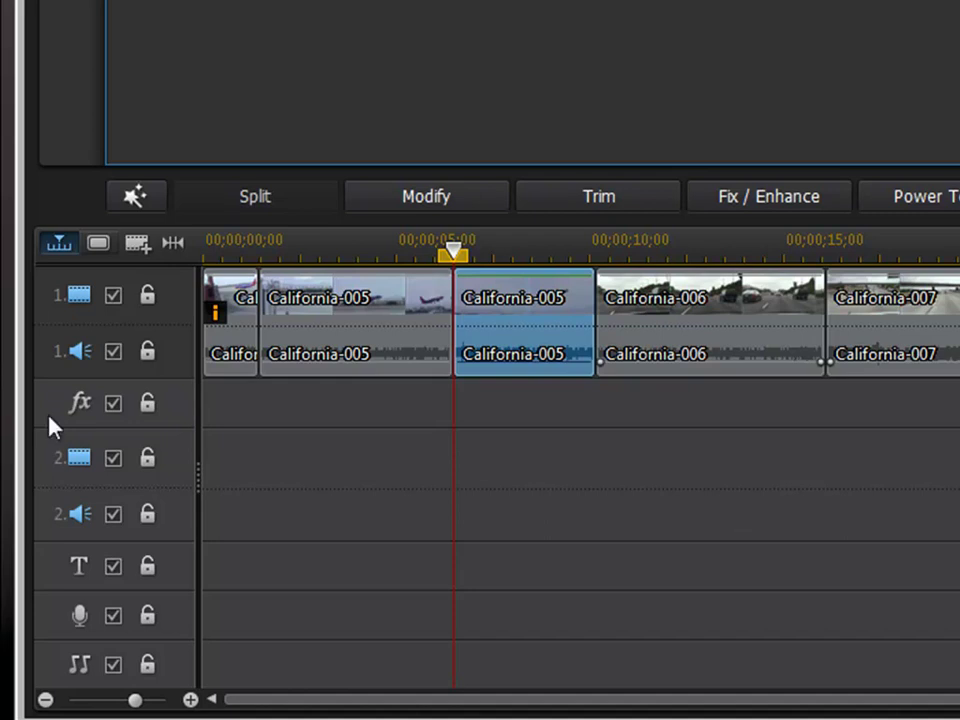
# Drop California-004 onto track 2 starting beneath the first California-005 piece, with its audio alongside.
pyautogui.click(505, 313)
pyautogui.click(390, 312)
pyautogui.click(705, 311)
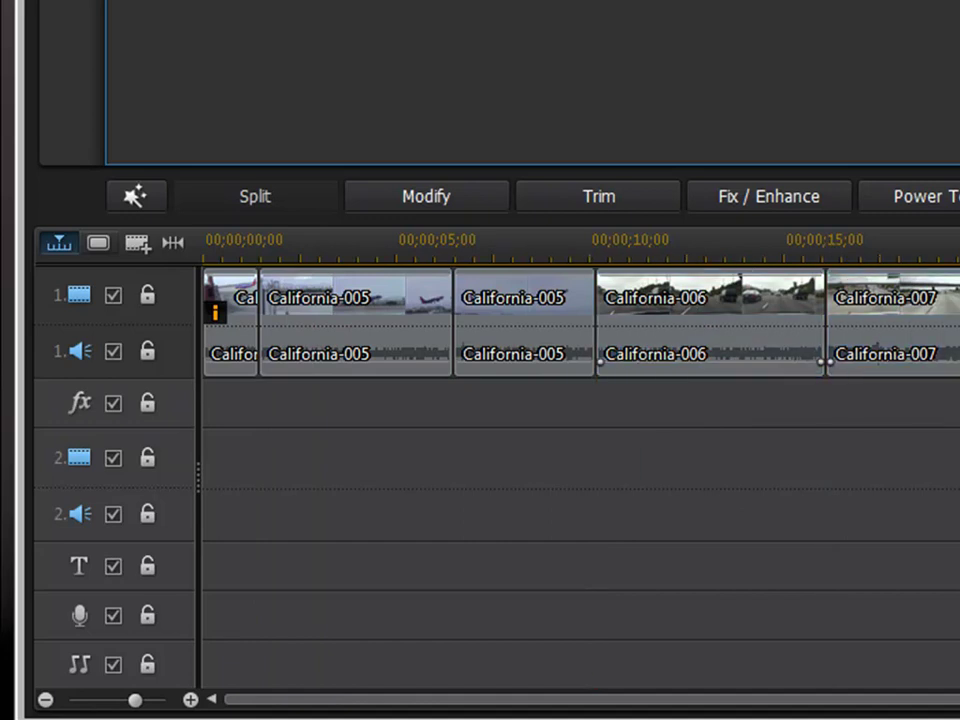
pyautogui.click(718, 310)
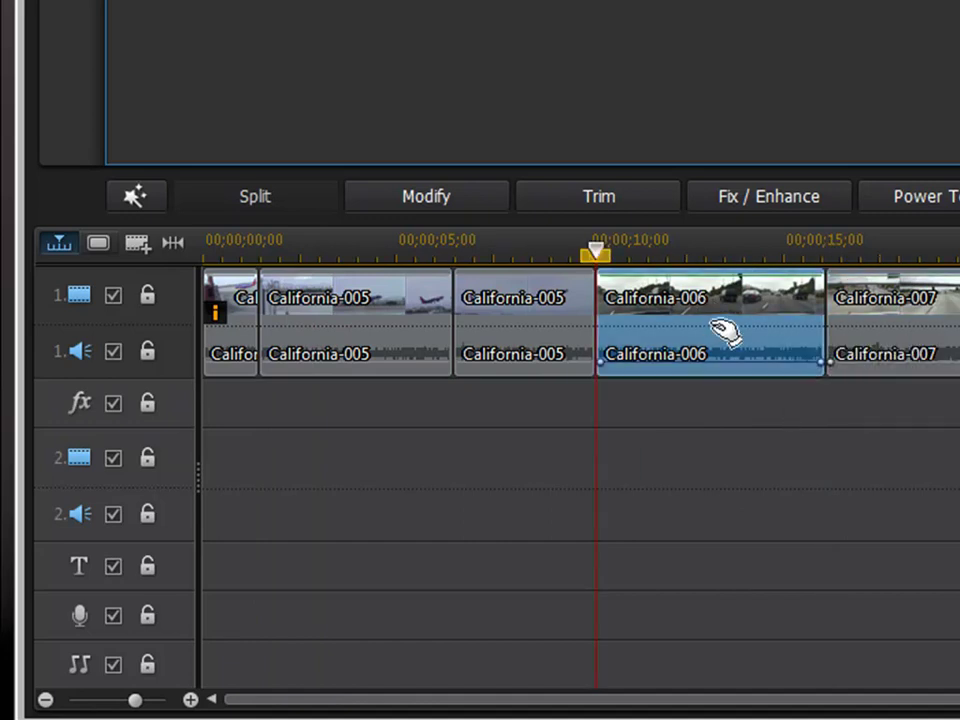
pyautogui.click(517, 312)
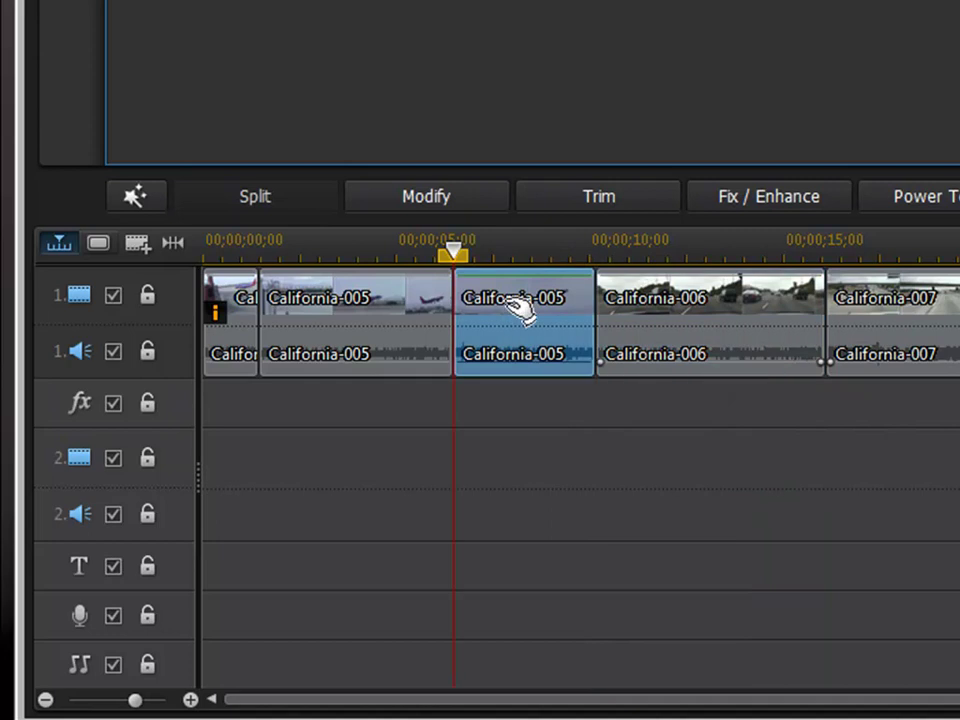
pyautogui.click(422, 303)
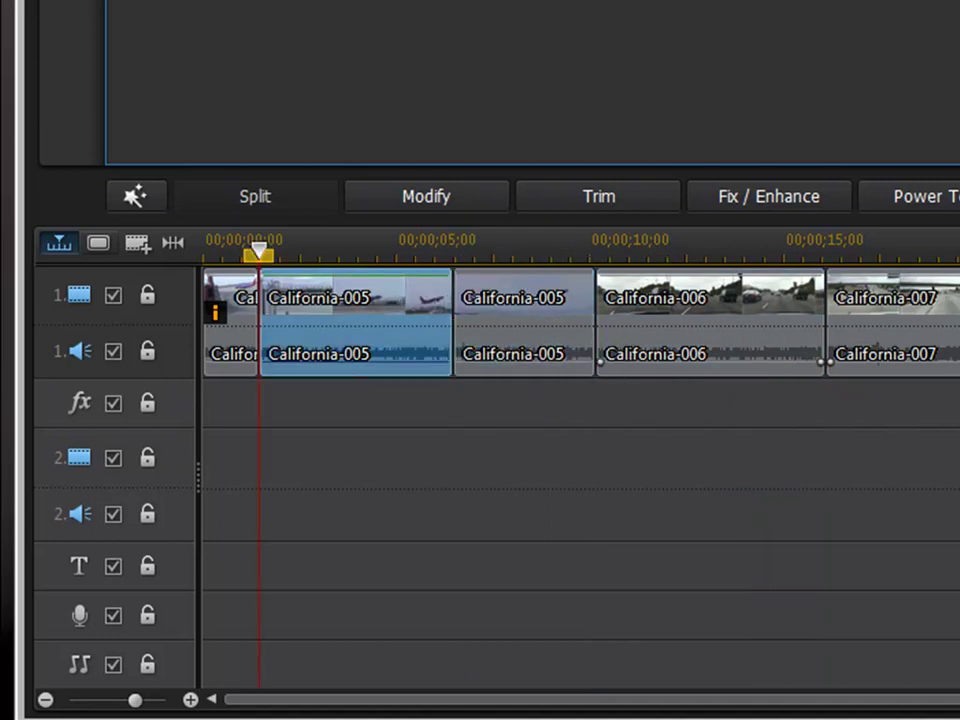
pyautogui.moveTo(356, 22); pyautogui.dragTo(262, 491)
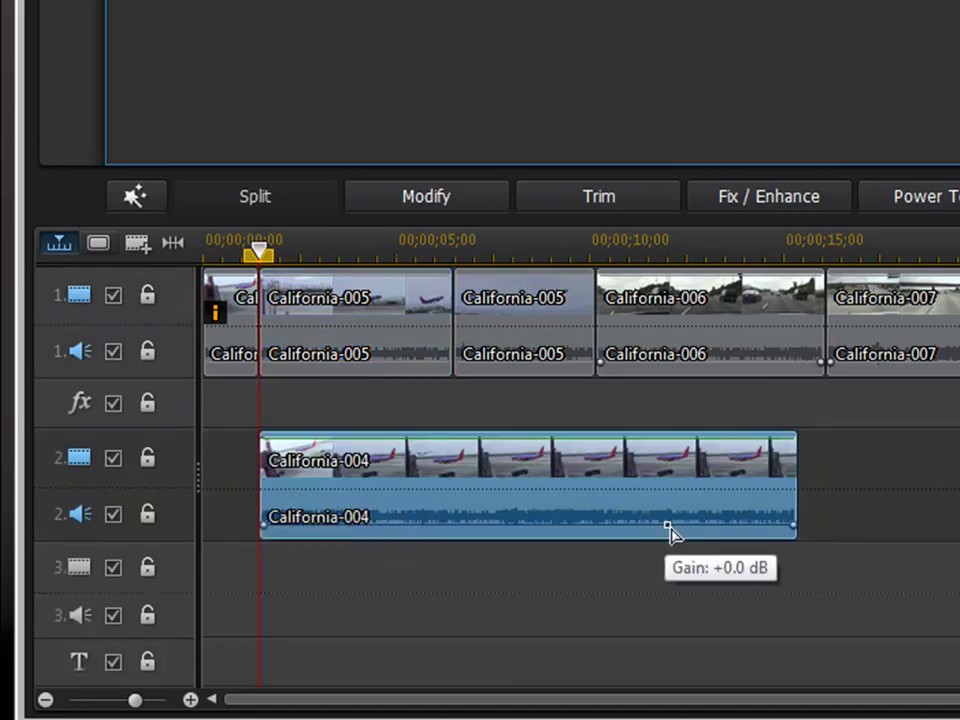
# Scale the California-004 overlay down to a small inset and move it up and left in the frame.
pyautogui.click(311, 247)
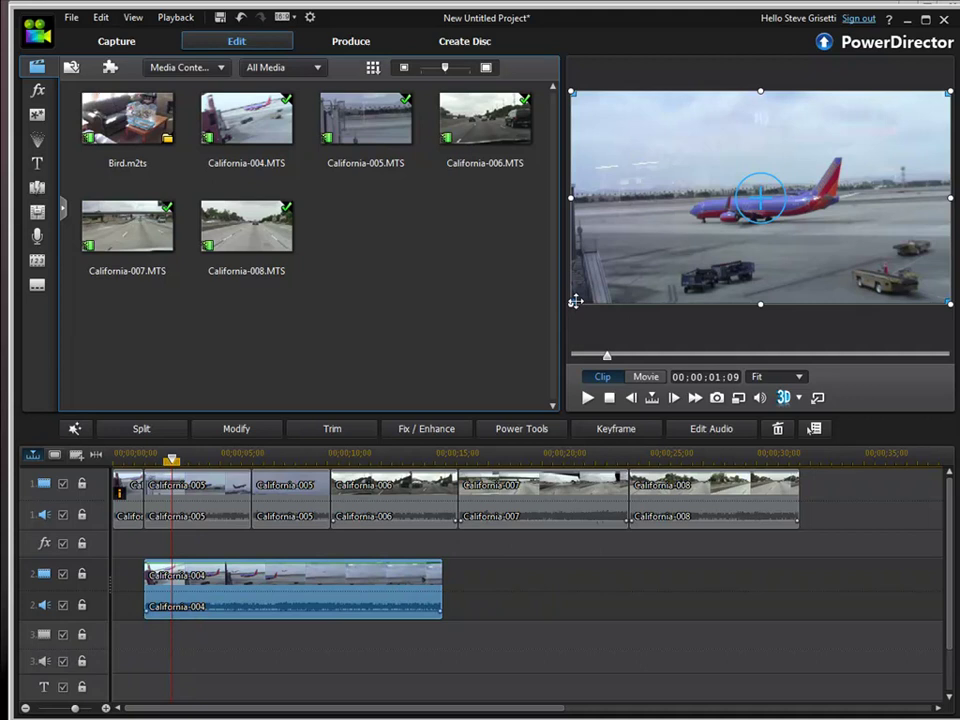
pyautogui.moveTo(582, 300); pyautogui.dragTo(735, 212)
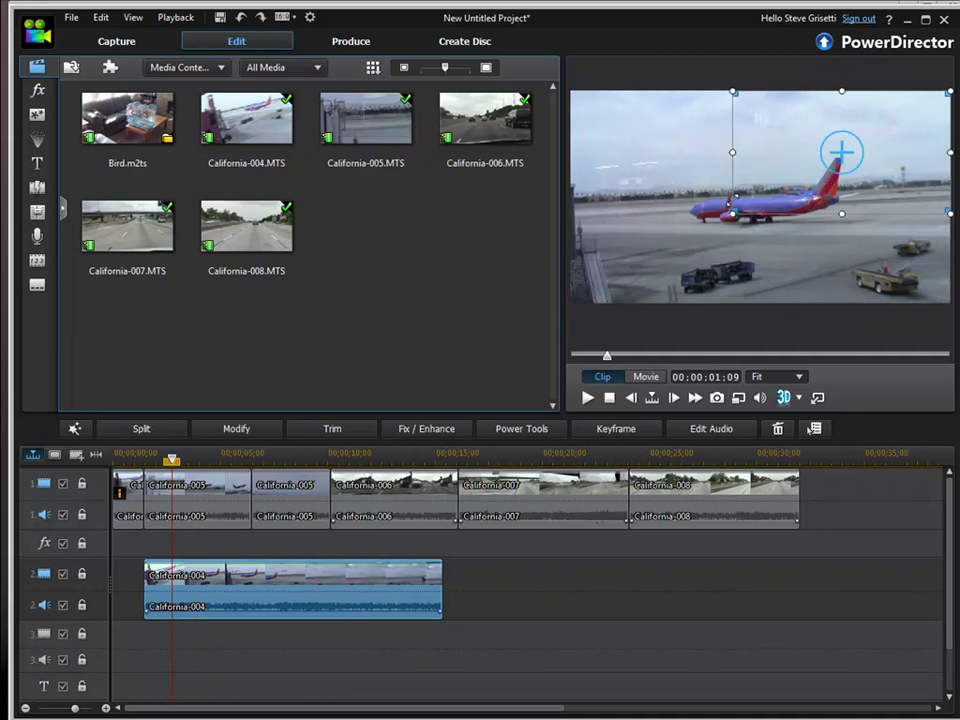
pyautogui.moveTo(840, 189); pyautogui.dragTo(834, 256)
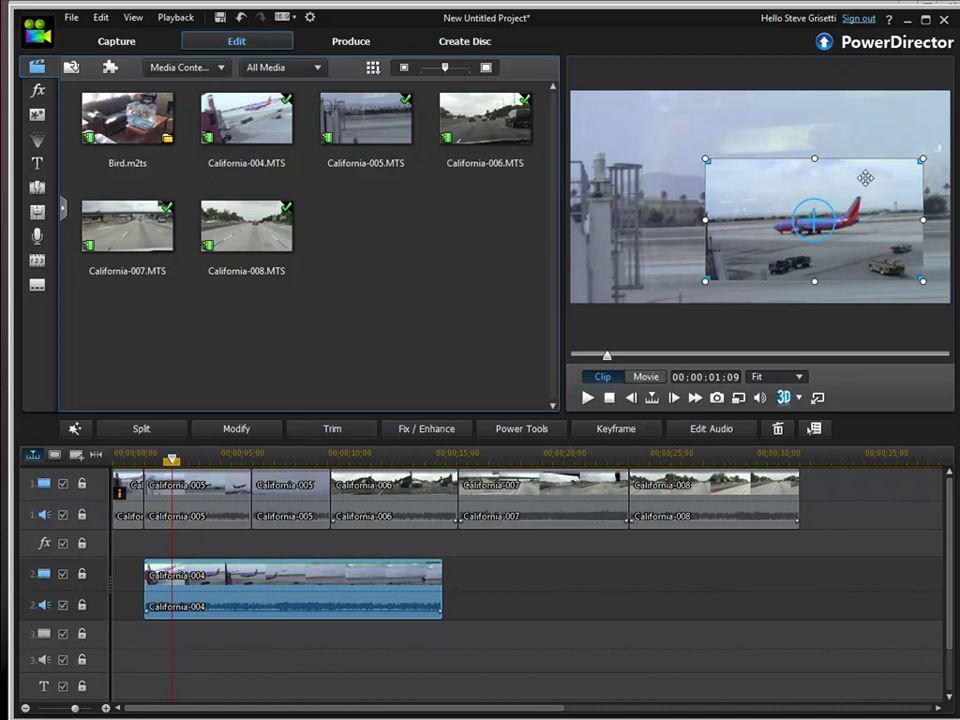
pyautogui.moveTo(863, 209); pyautogui.dragTo(765, 153)
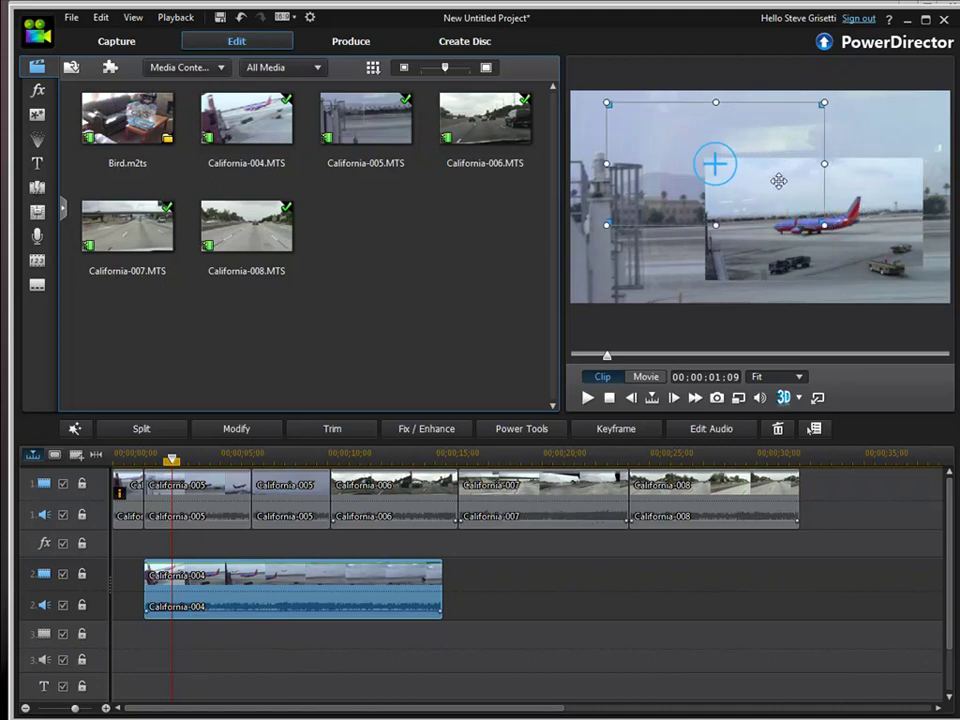